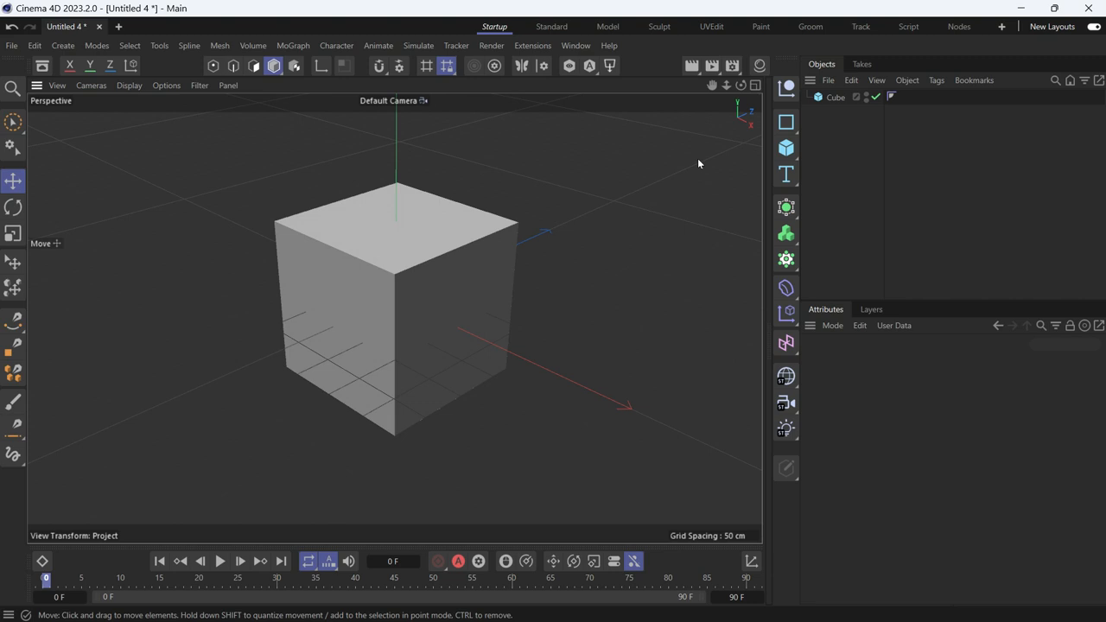
- Create a new material and load logo.jpg as its colour texture
{"action": "left_click", "coordinate": [760, 65]}
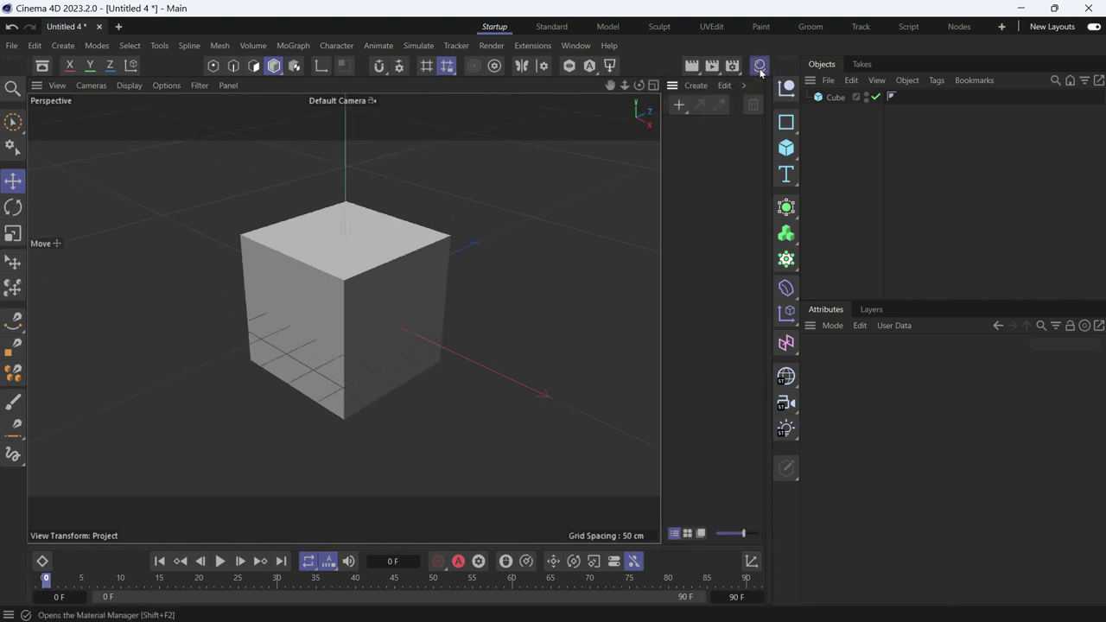
{"action": "double_click", "coordinate": [695, 142]}
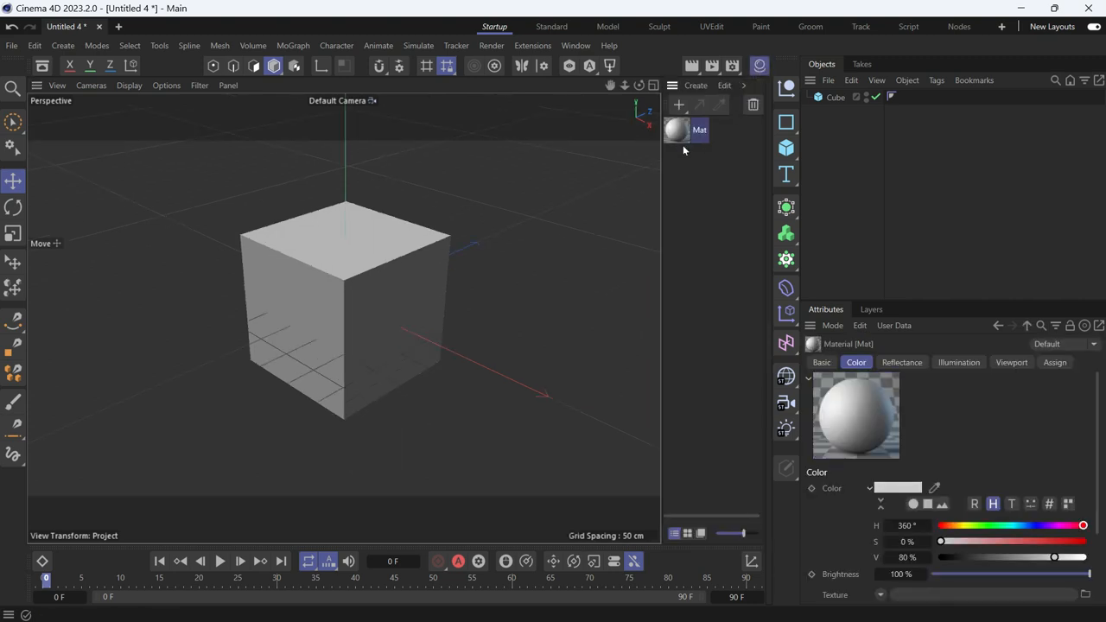
{"action": "left_click", "coordinate": [880, 595]}
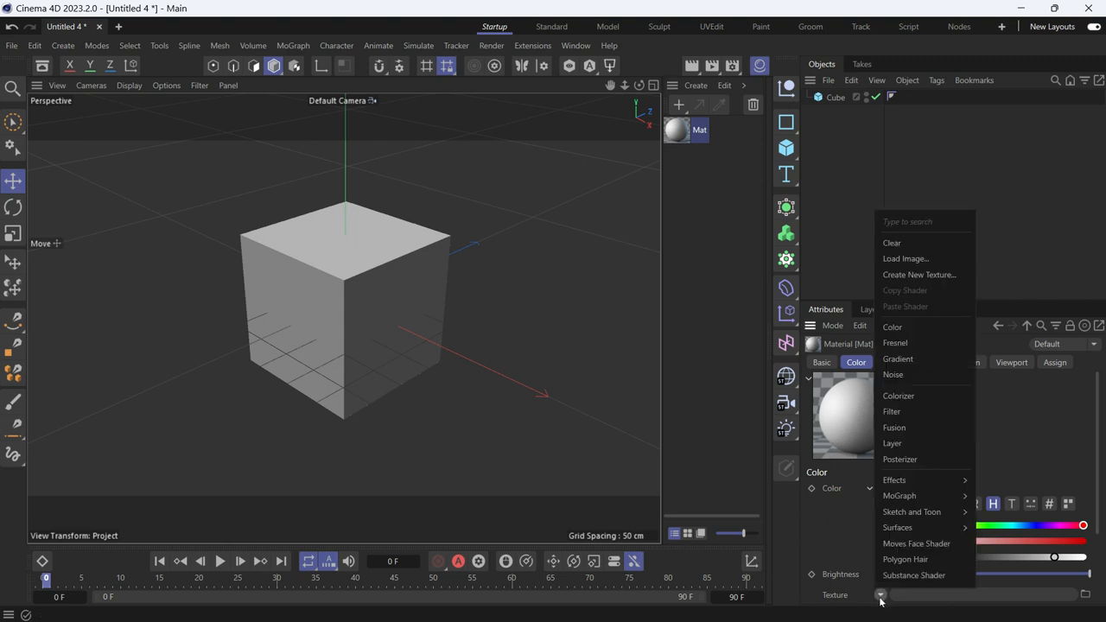
{"action": "left_click", "coordinate": [906, 258]}
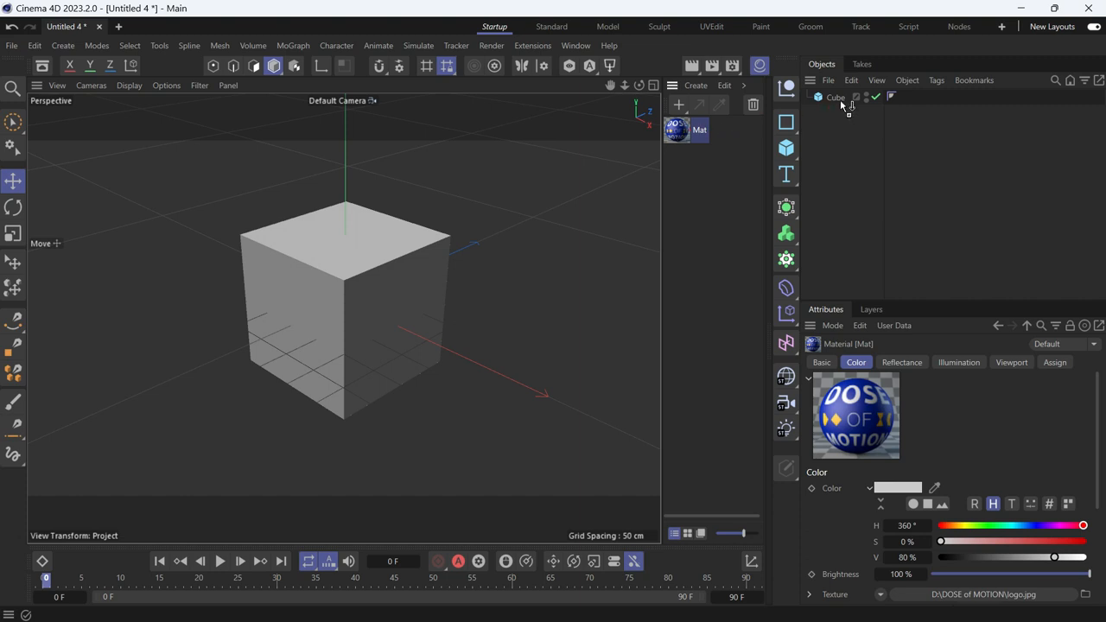
- Apply the logo material to the cube and set its projection to Camera Mapping
{"action": "left_click_drag", "start_coordinate": [730, 127], "coordinate": [840, 101]}
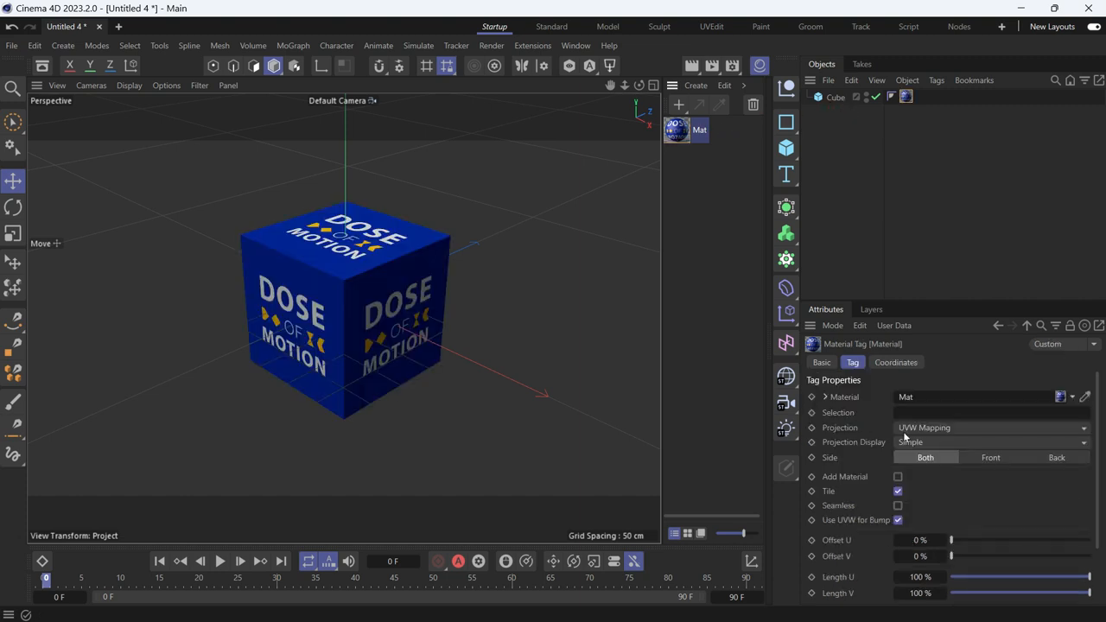
{"action": "left_click", "coordinate": [907, 429]}
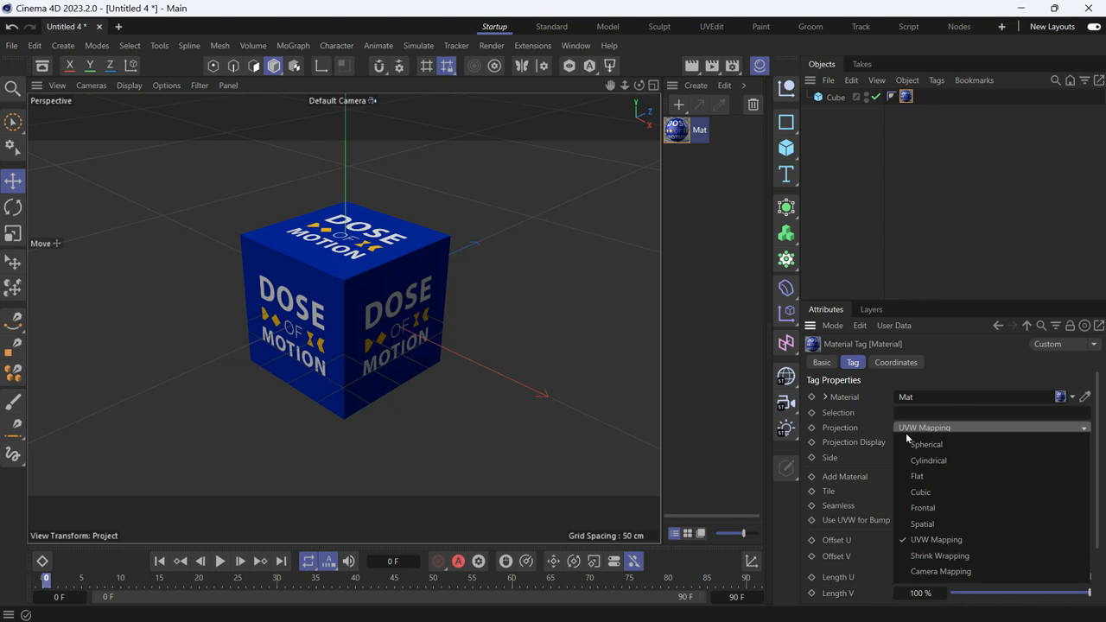
{"action": "left_click", "coordinate": [936, 571]}
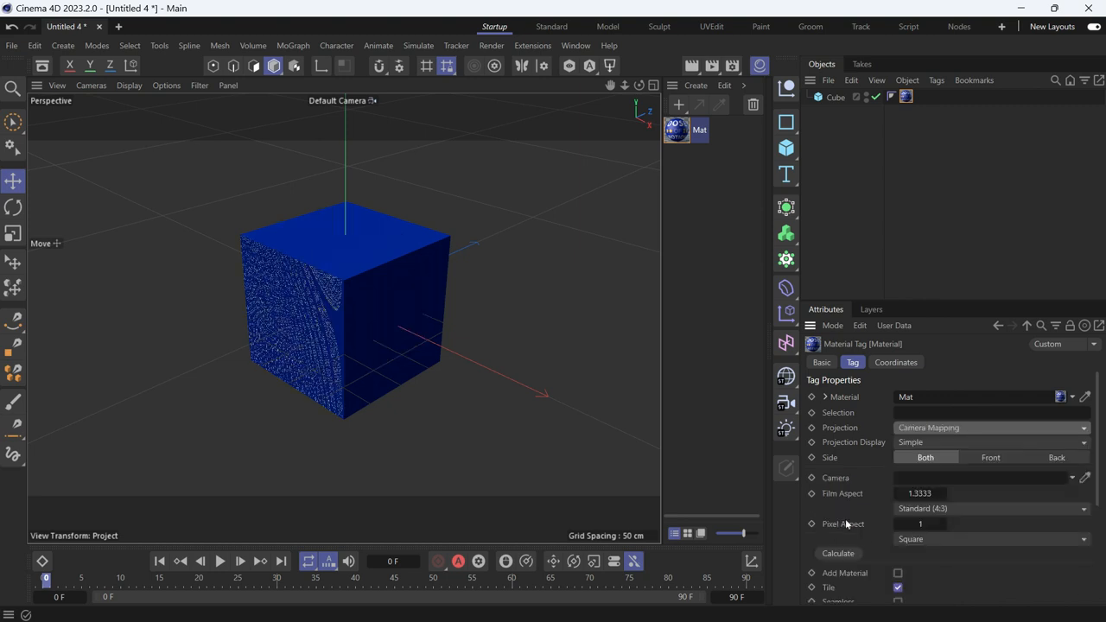
- Add a camera, look through it, and link it to the material tag's Camera field
{"action": "left_click", "coordinate": [788, 404]}
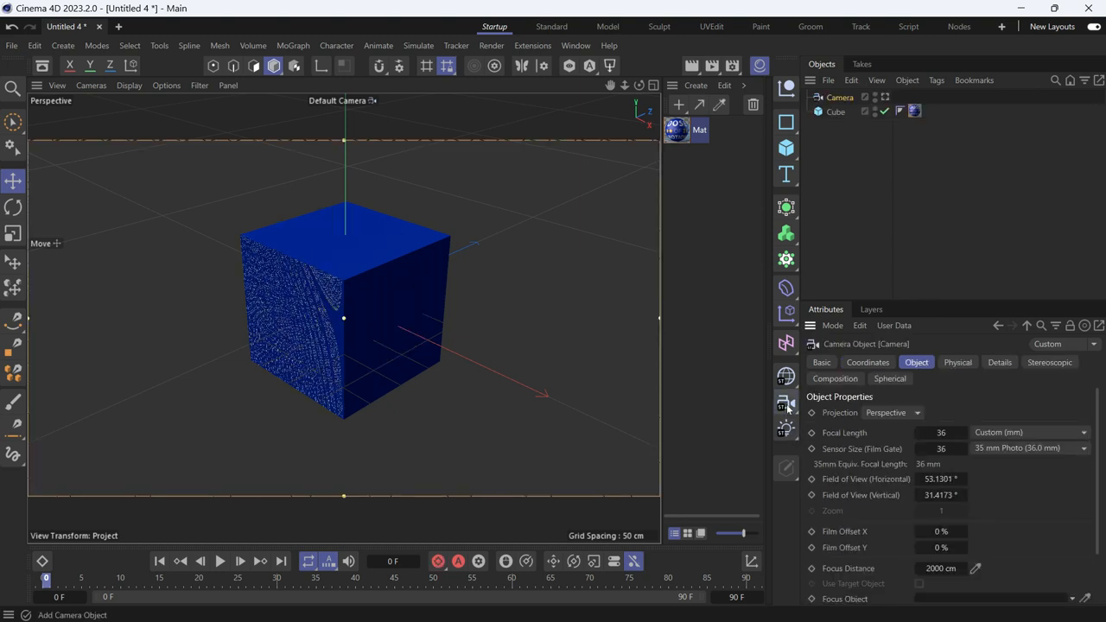
{"action": "left_click", "coordinate": [885, 99]}
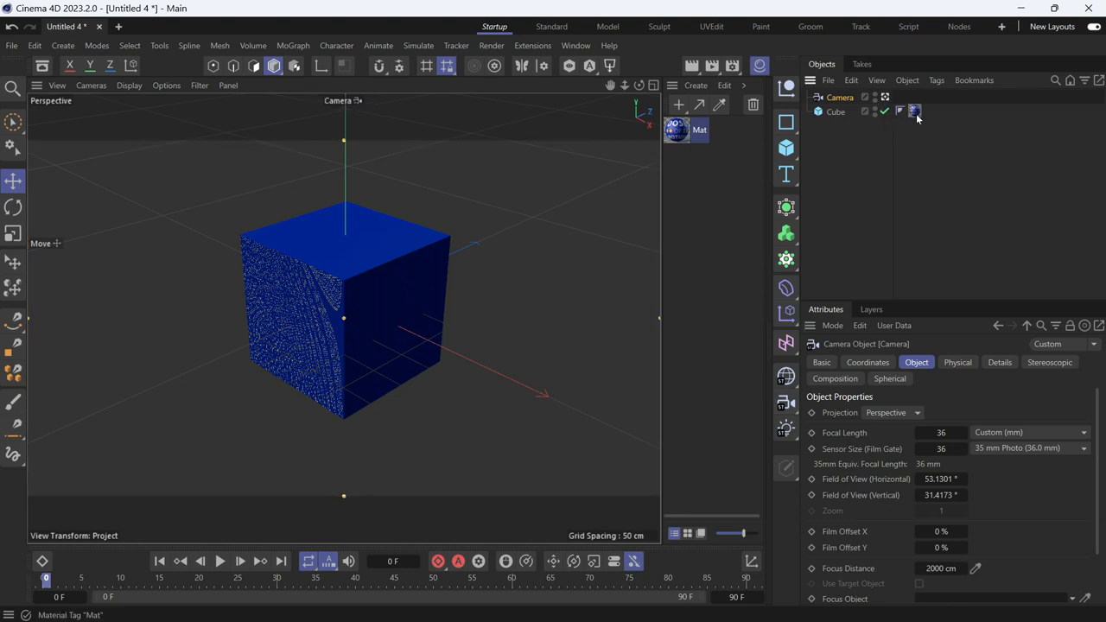
{"action": "left_click", "coordinate": [915, 111]}
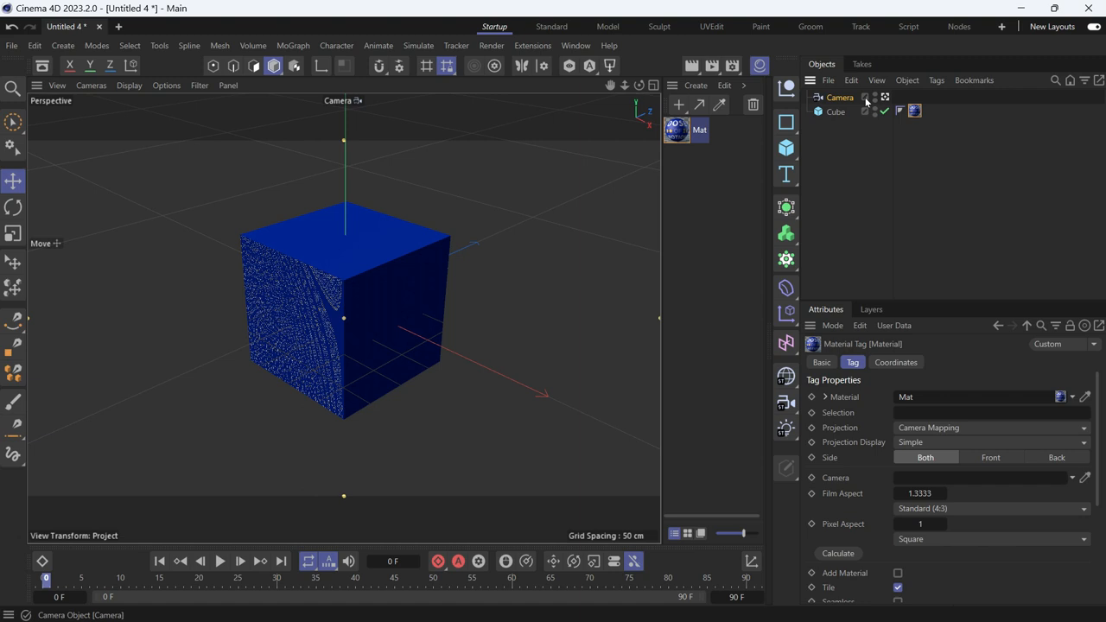
{"action": "left_click_drag", "start_coordinate": [843, 106], "coordinate": [912, 482]}
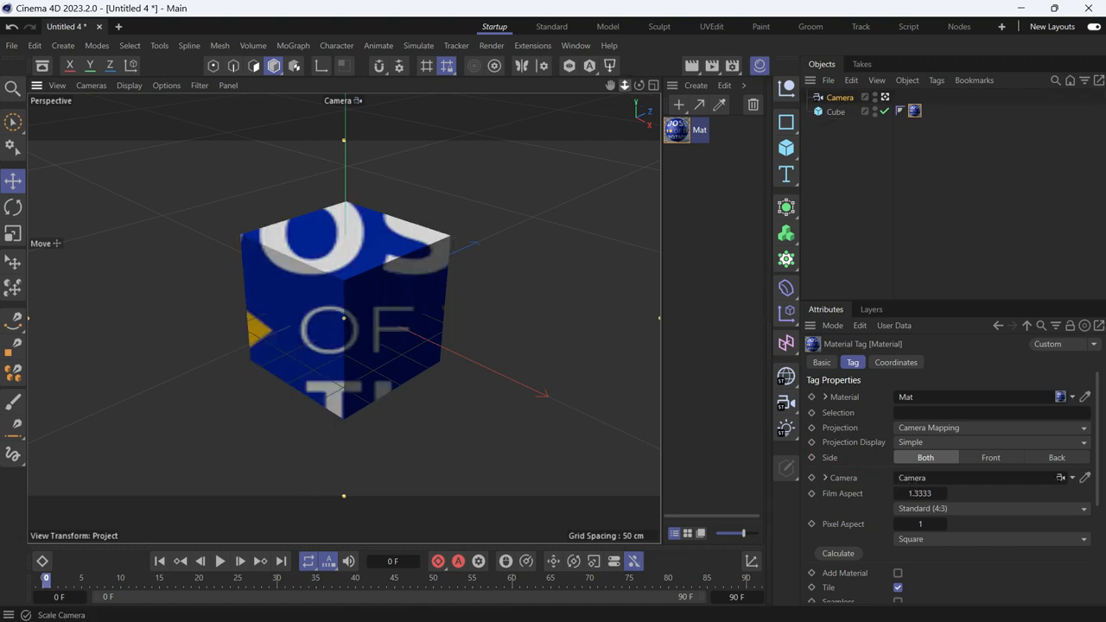
- Zoom the camera view in until the logo fills it
{"action": "left_click_drag", "start_coordinate": [624, 84], "coordinate": [666, 85]}
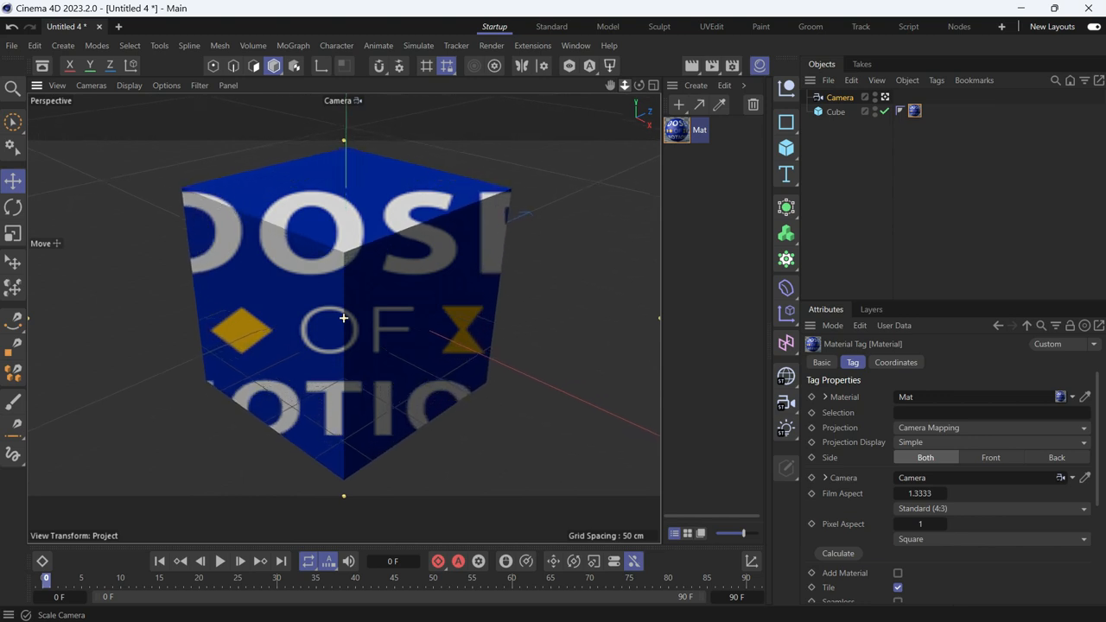
{"action": "left_click_drag", "start_coordinate": [665, 84], "coordinate": [683, 84]}
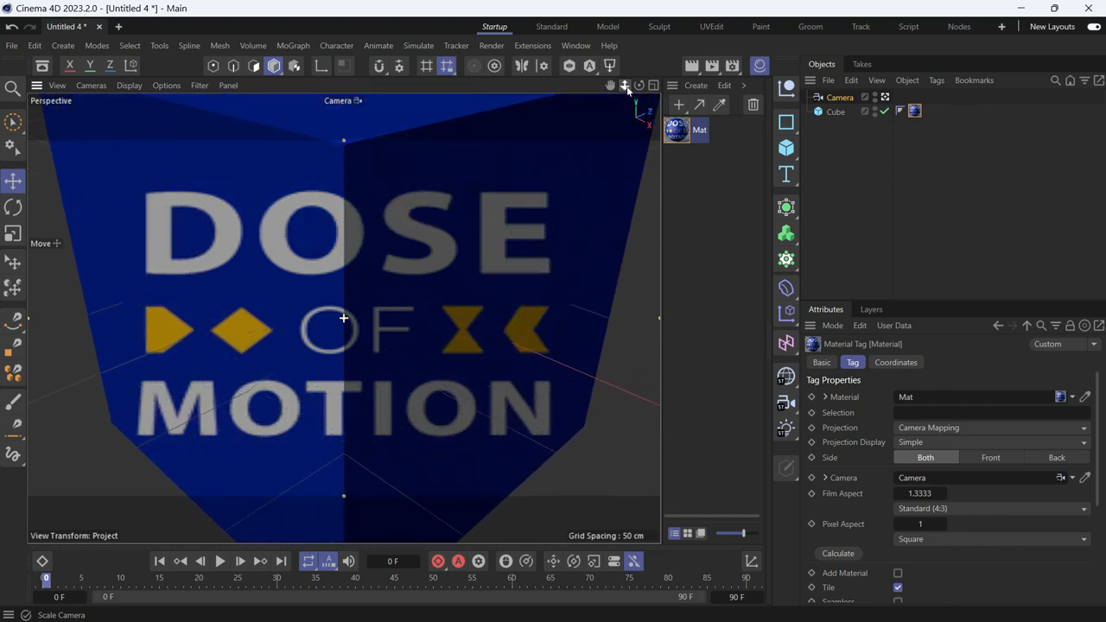
- Leave the camera view, orbit to see it from outside, and move the cube aside
{"action": "left_click", "coordinate": [885, 98]}
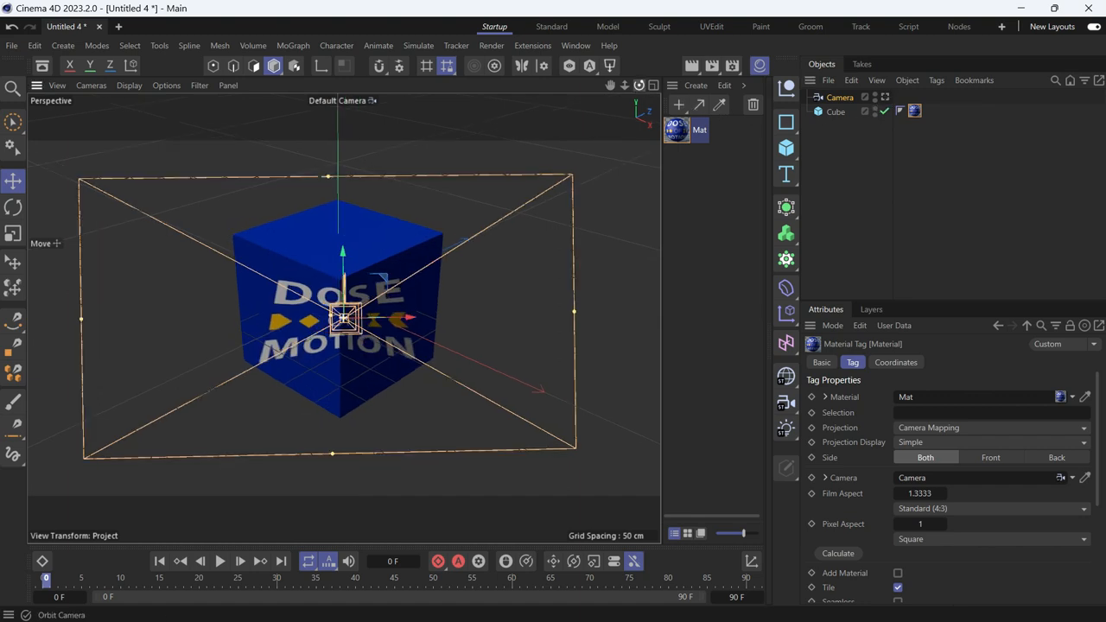
{"action": "mouse_move", "coordinate": [640, 85]}
{"action": "left_mouse_down"}
{"action": "mouse_move", "coordinate": [675, 85]}
{"action": "mouse_move", "coordinate": [640, 87]}
{"action": "left_mouse_up"}
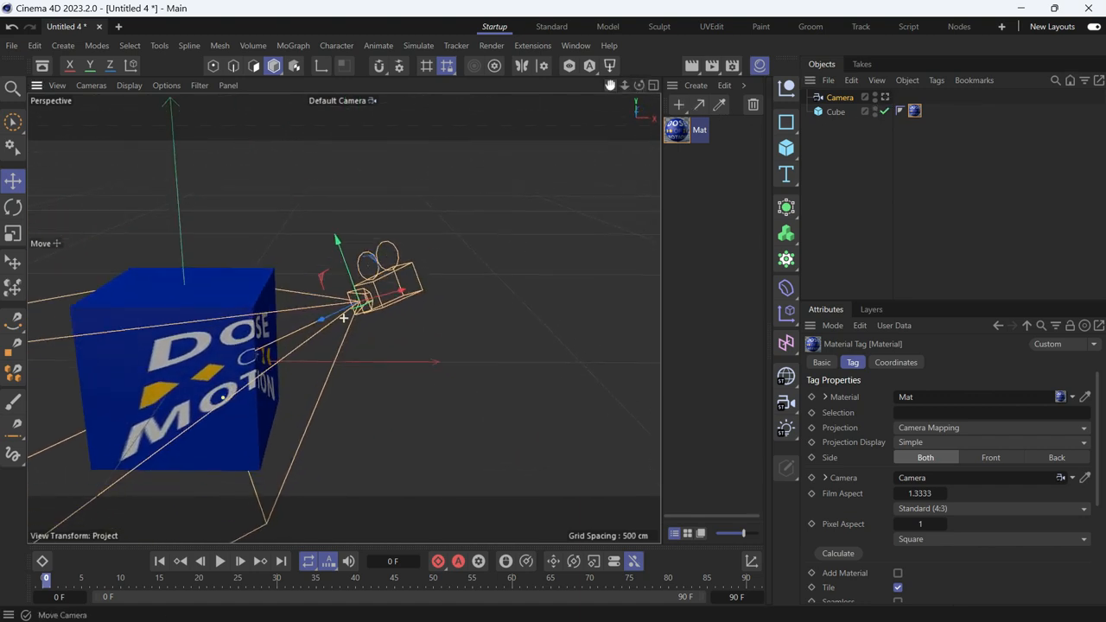
{"action": "left_click", "coordinate": [831, 112]}
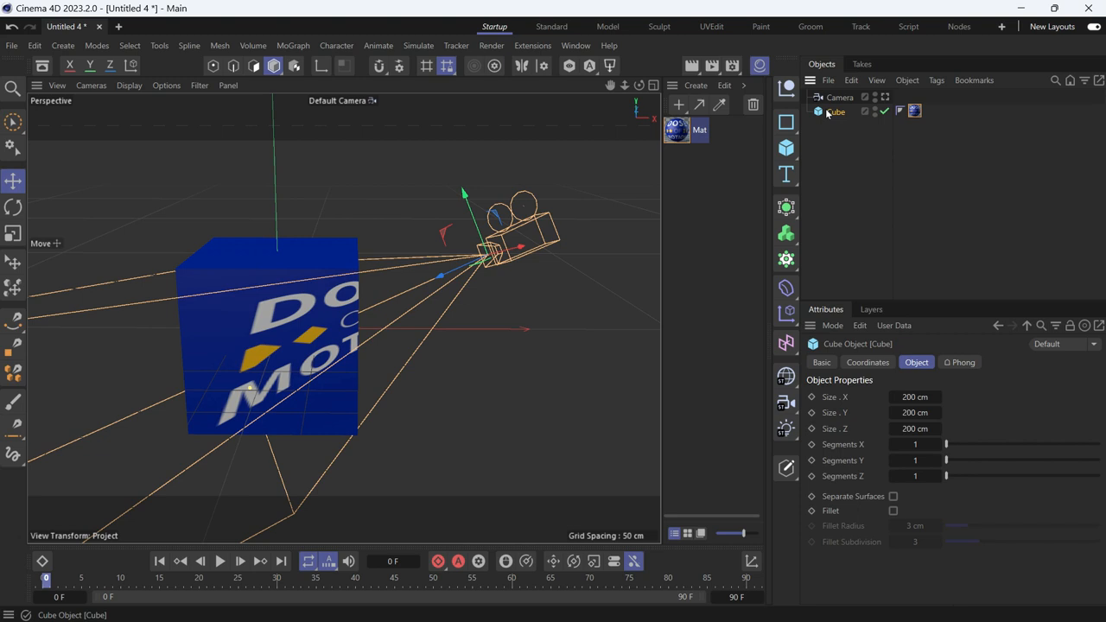
{"action": "left_click_drag", "start_coordinate": [247, 315], "coordinate": [278, 335]}
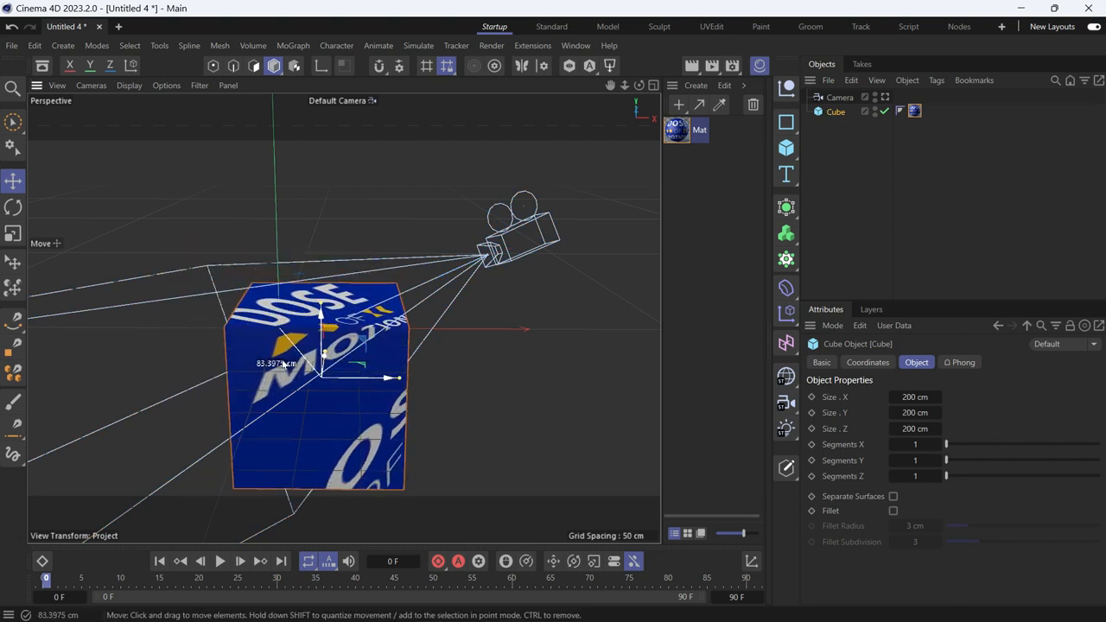
{"action": "left_click_drag", "start_coordinate": [278, 335], "coordinate": [265, 334]}
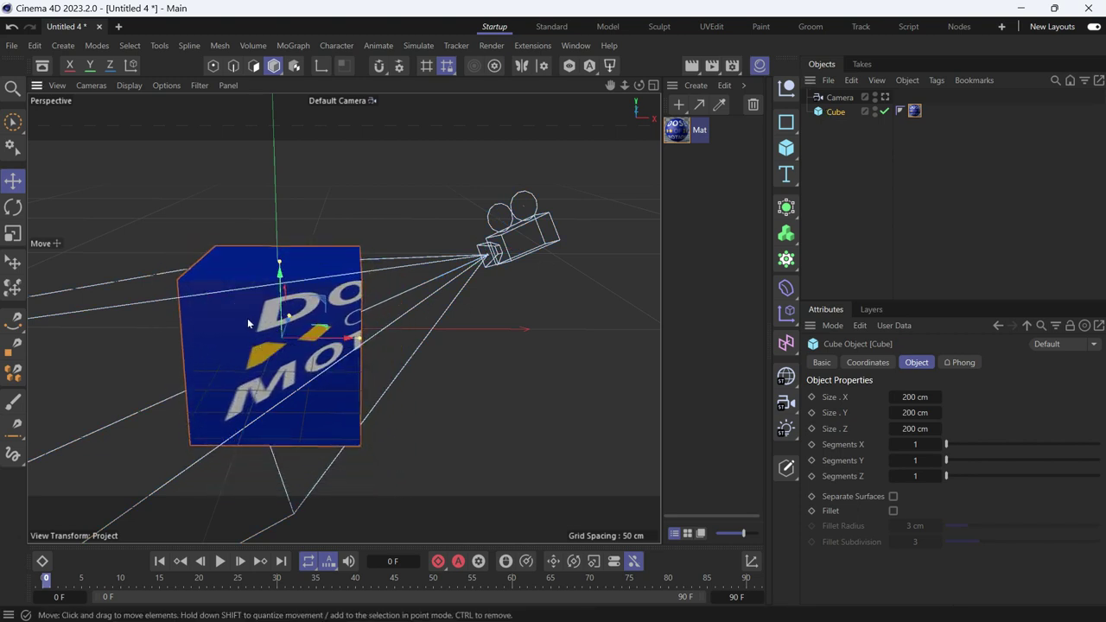
- Select the camera and move it up and to the left
{"action": "left_click", "coordinate": [836, 96]}
{"action": "mouse_move", "coordinate": [553, 226]}
{"action": "left_mouse_down"}
{"action": "mouse_move", "coordinate": [500, 203]}
{"action": "mouse_move", "coordinate": [516, 177]}
{"action": "left_mouse_up"}
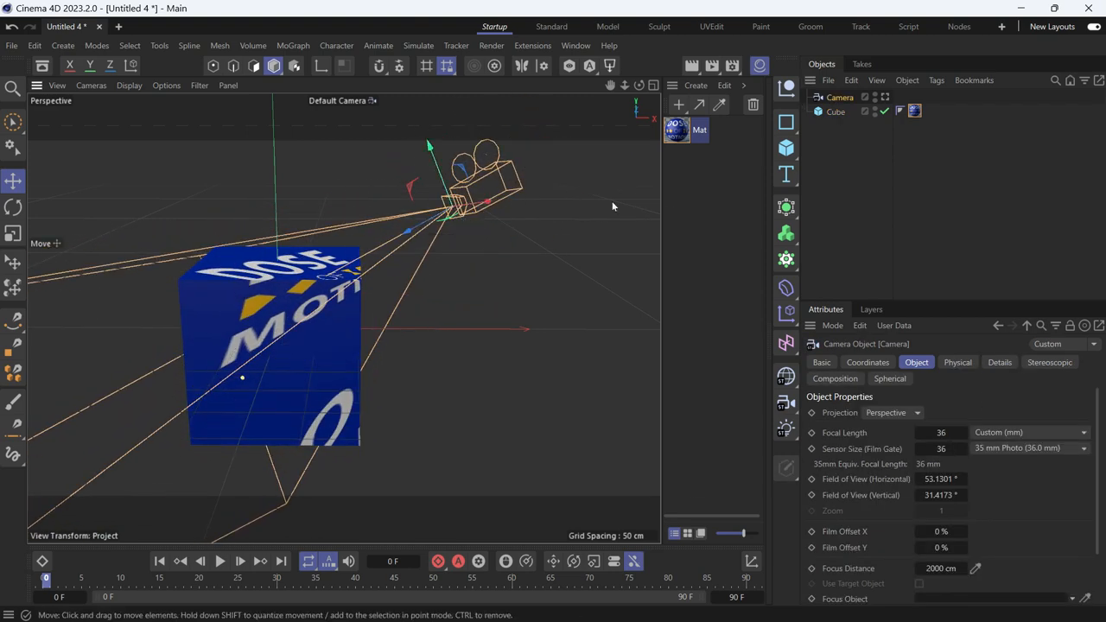